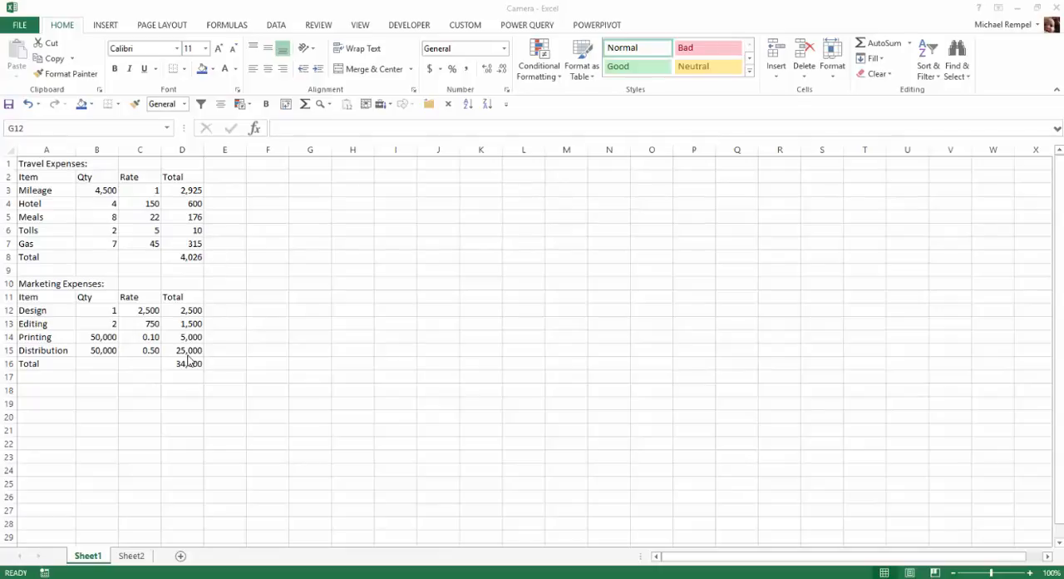
# Examine the income summary formulas on Sheet2 and the travel and marketing expense totals on Sheet1 that feed them.
pyautogui.click(131, 558)
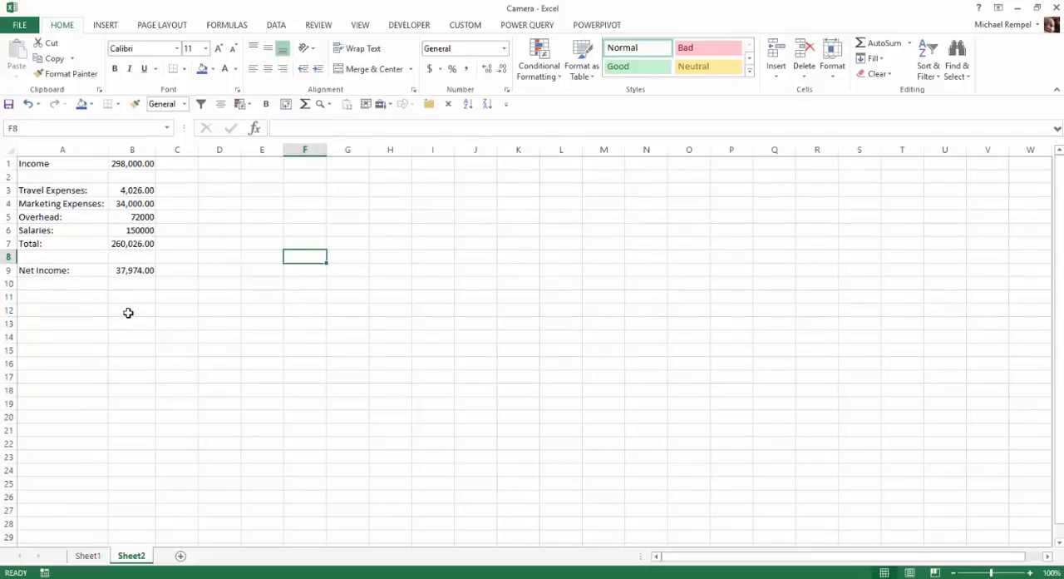
pyautogui.click(148, 164)
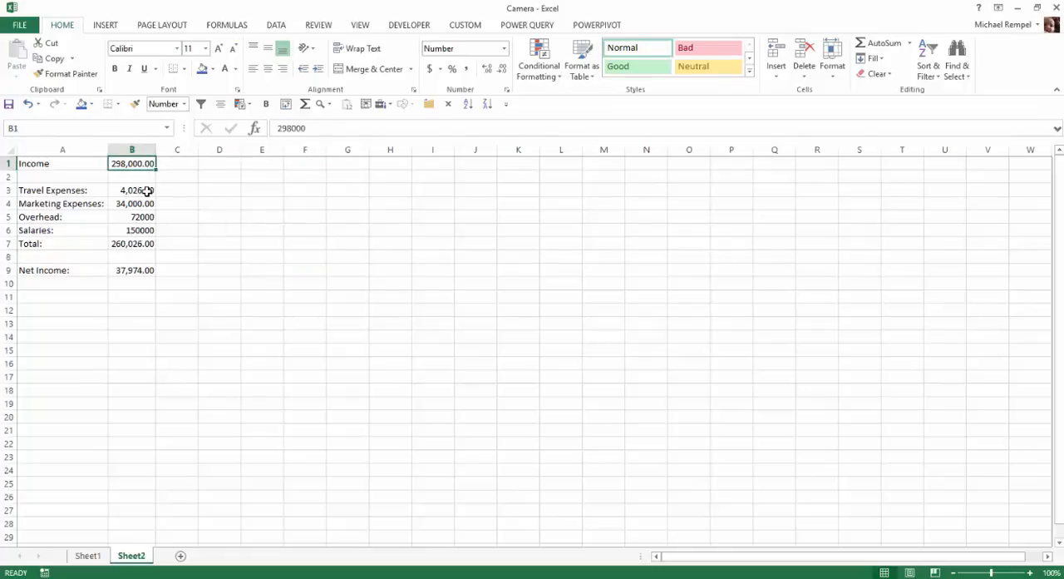
pyautogui.click(143, 190)
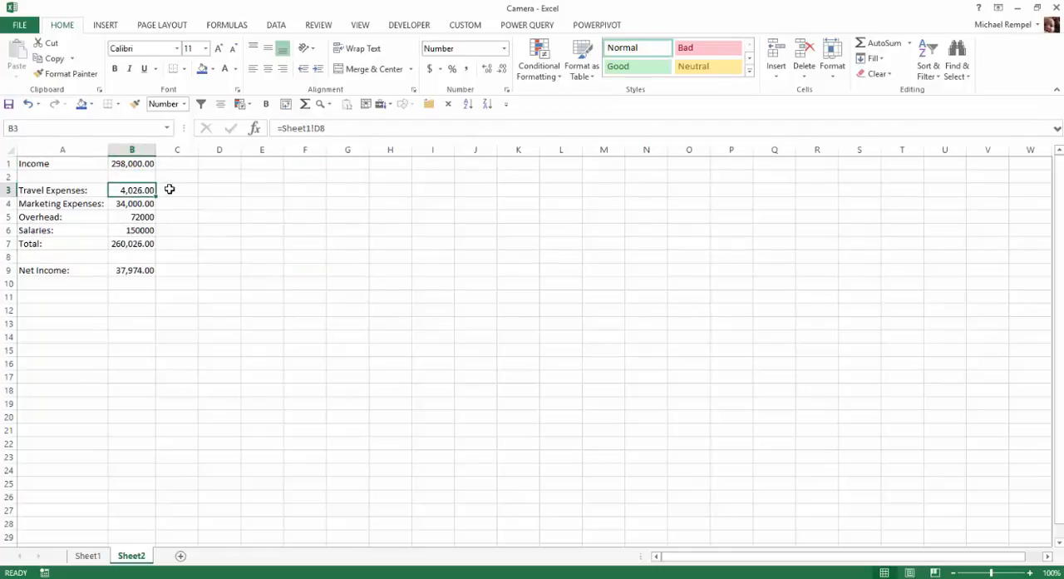
pyautogui.click(123, 206)
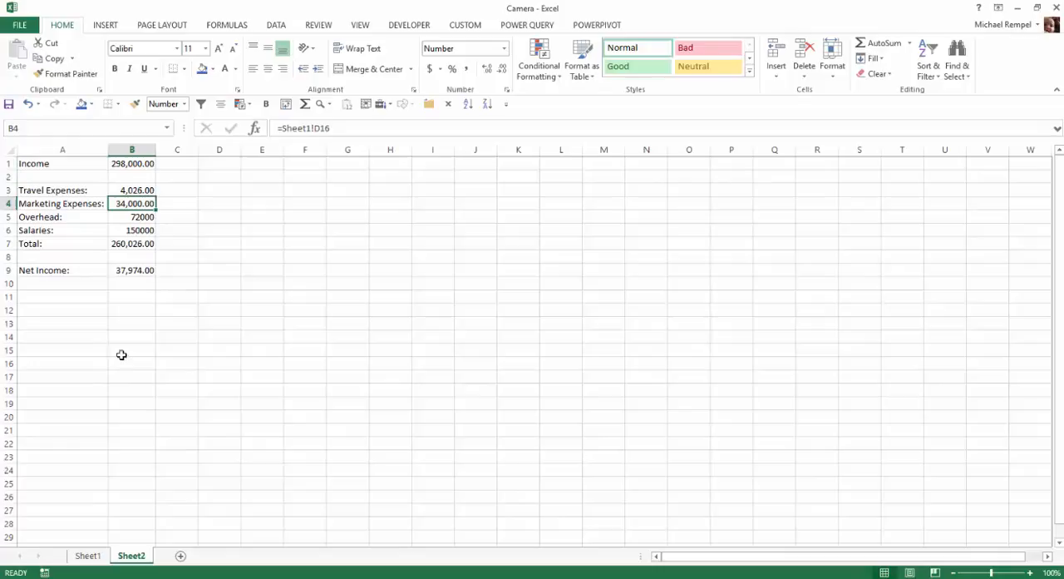
pyautogui.click(87, 556)
pyautogui.click(190, 257)
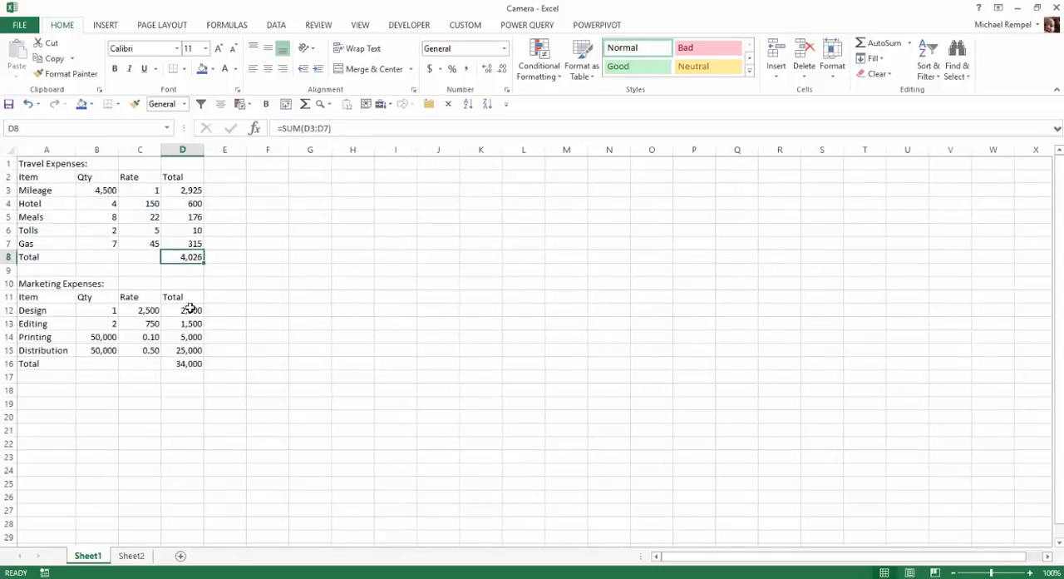
pyautogui.click(188, 364)
pyautogui.click(133, 557)
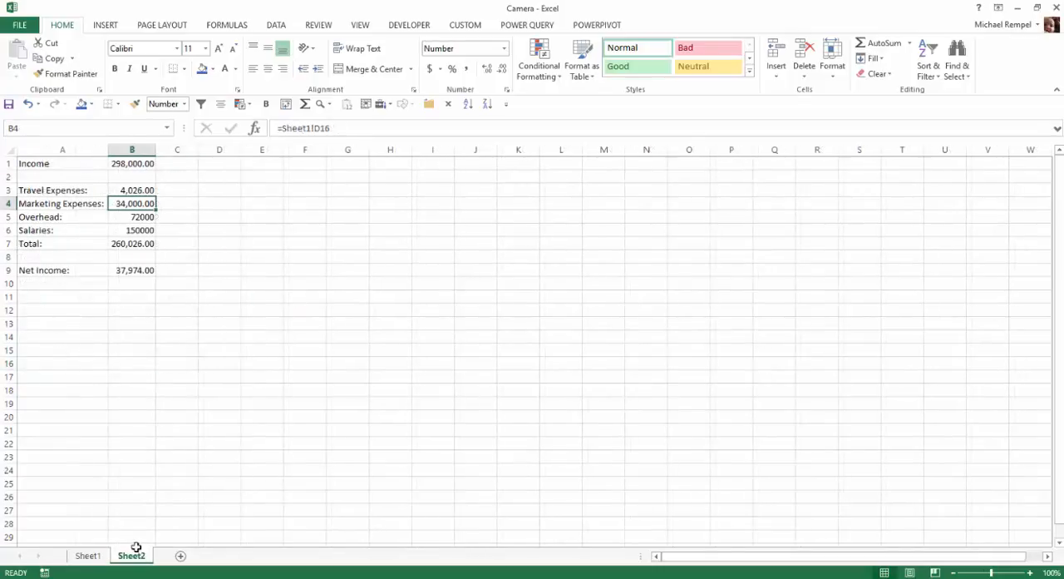
pyautogui.click(126, 242)
pyautogui.click(136, 271)
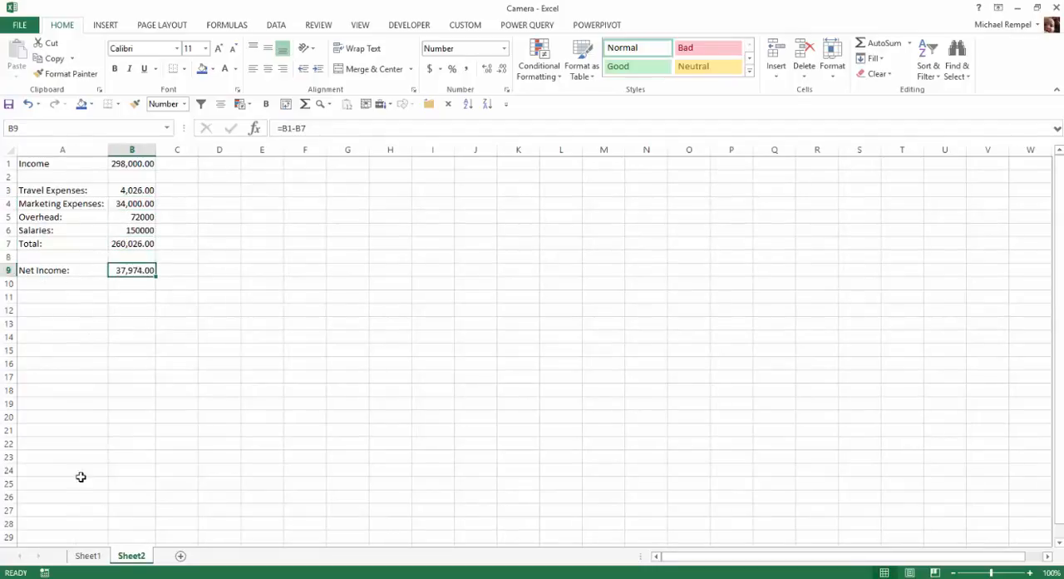
pyautogui.click(87, 555)
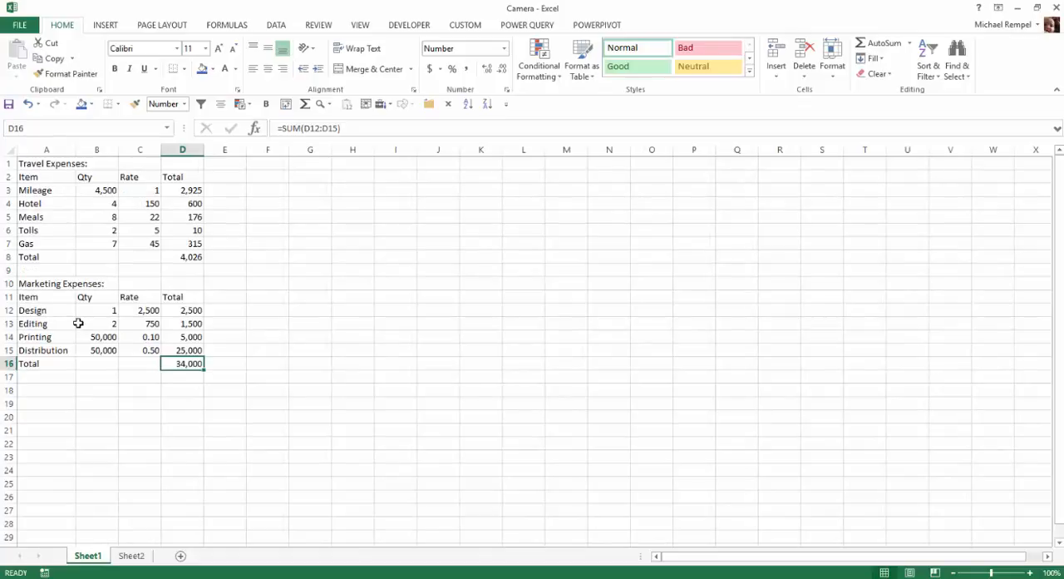
pyautogui.click(131, 556)
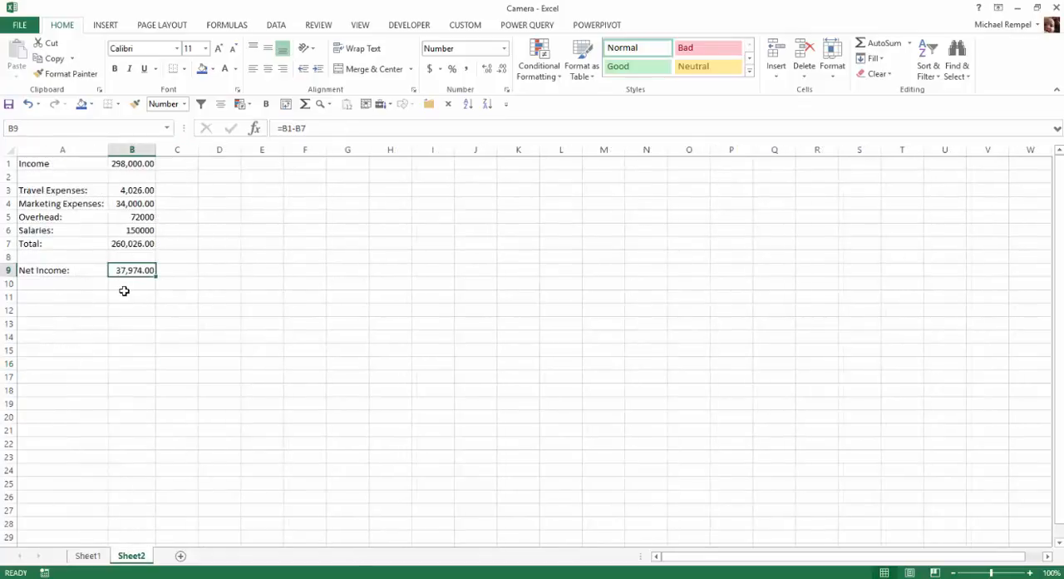
pyautogui.click(89, 556)
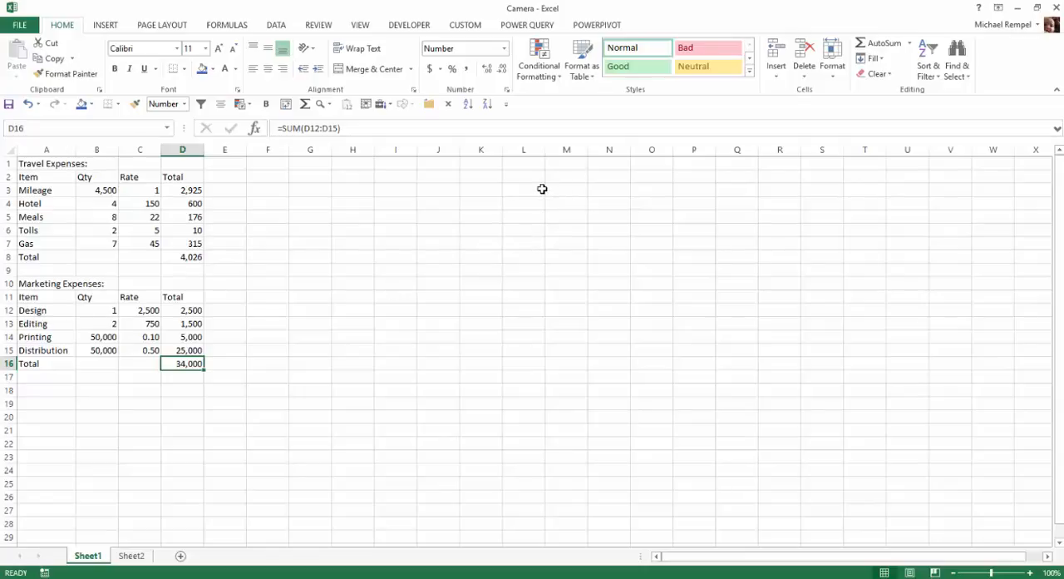
# Add the Camera command from Commands Not in the Ribbon to the Quick Access Toolbar.
pyautogui.click(506, 104)
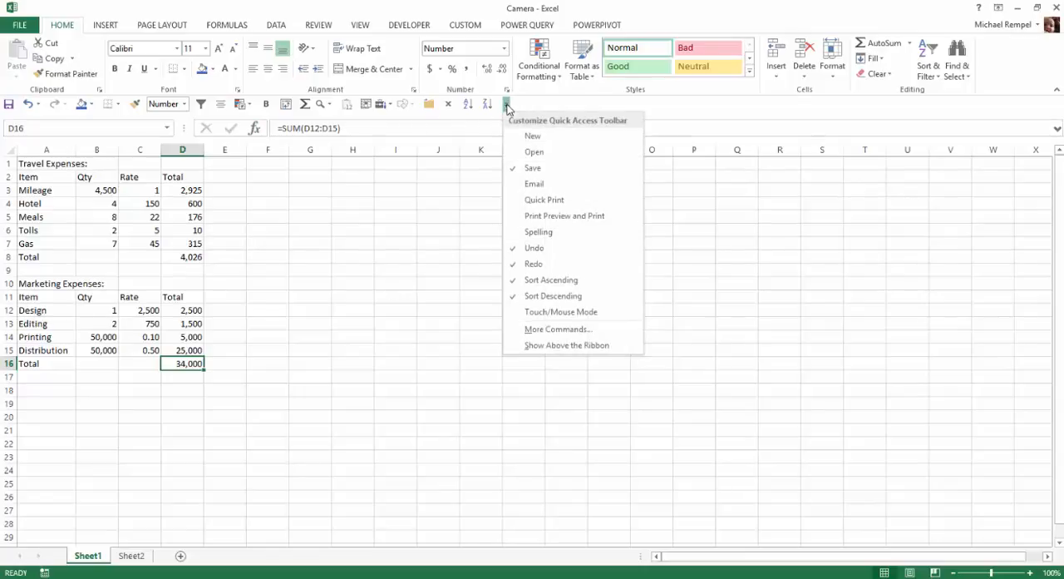
pyautogui.click(552, 331)
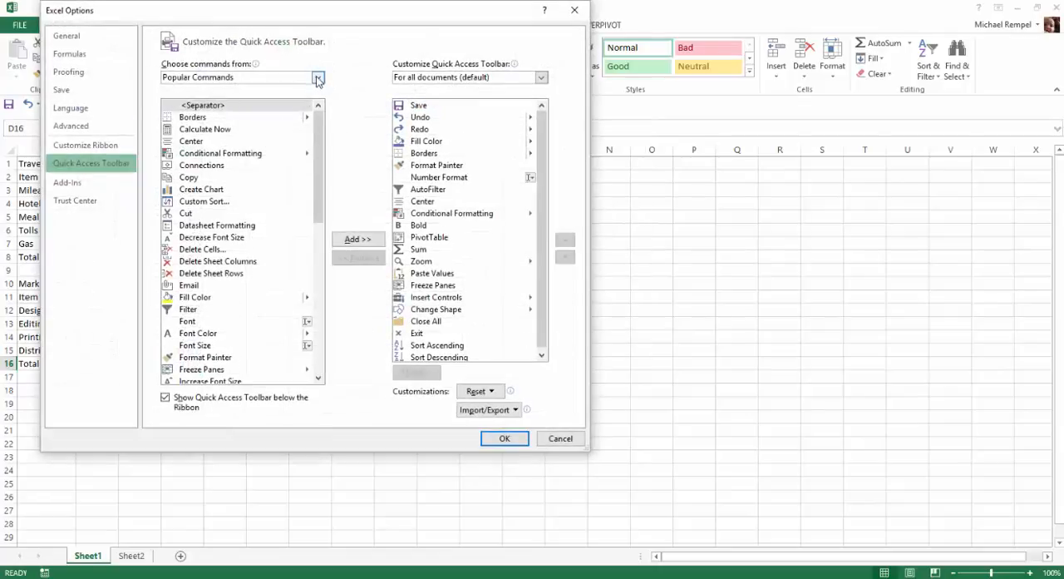
pyautogui.click(318, 77)
pyautogui.click(220, 105)
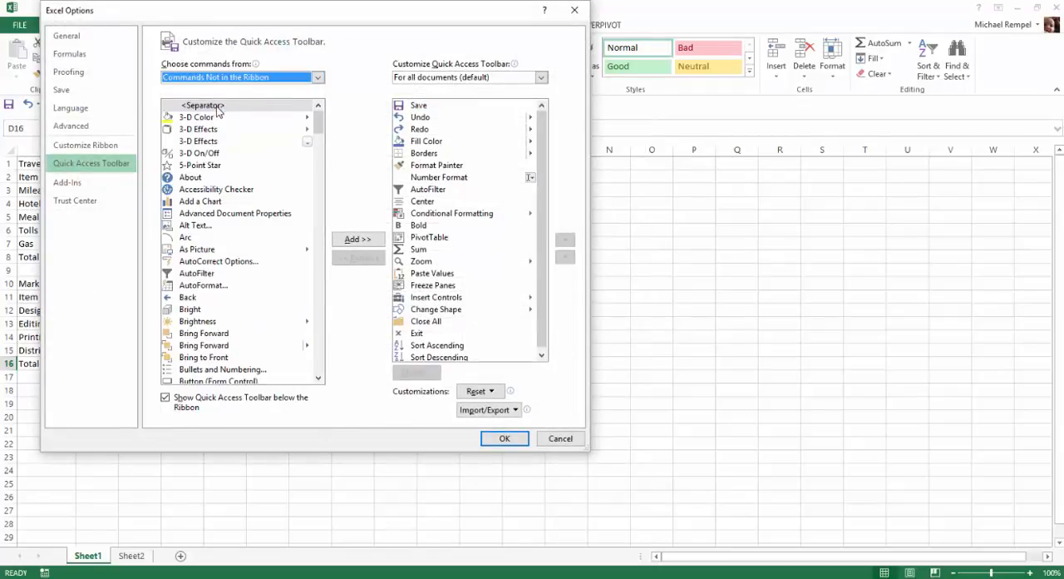
pyautogui.scroll(-10, 233, 223)
pyautogui.scroll(5, 233, 223)
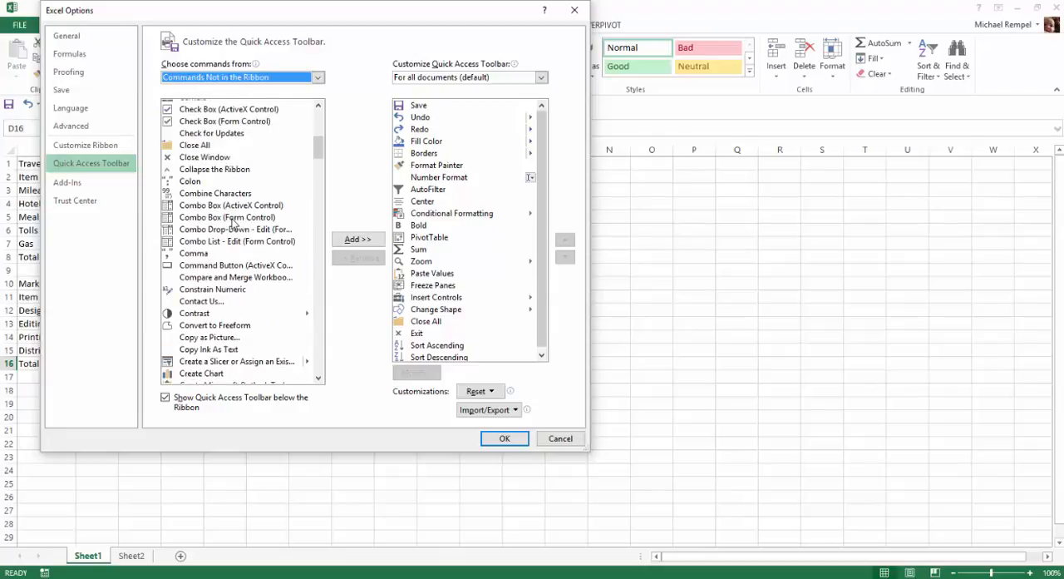
pyautogui.scroll(3, 233, 222)
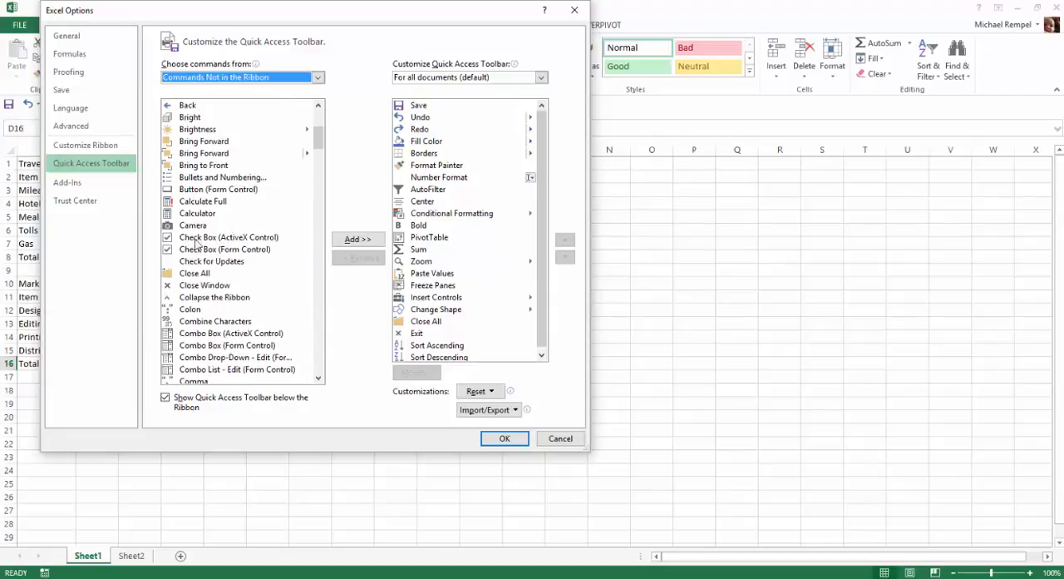
pyautogui.click(193, 227)
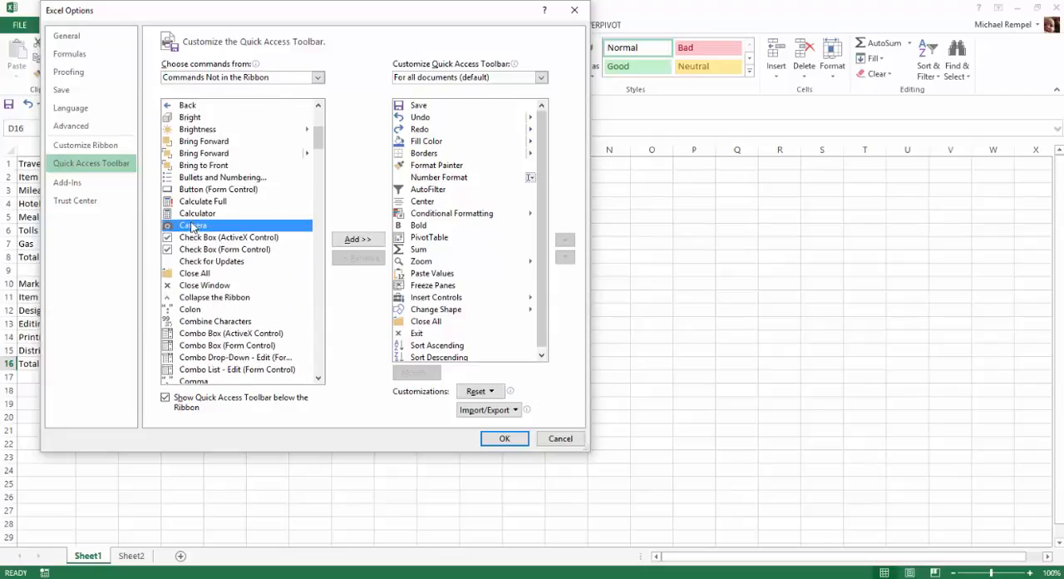
pyautogui.click(356, 243)
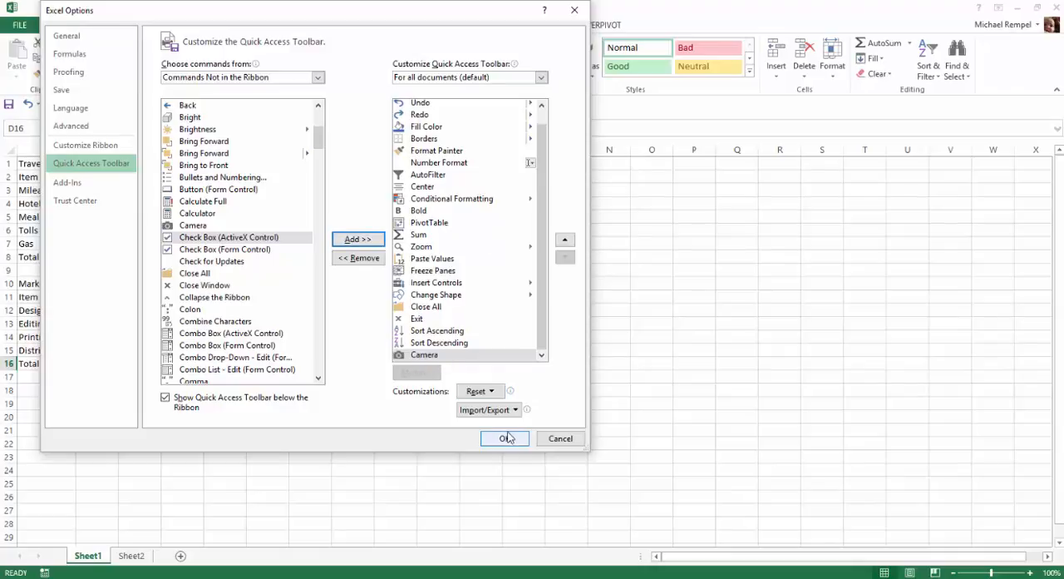
pyautogui.click(506, 439)
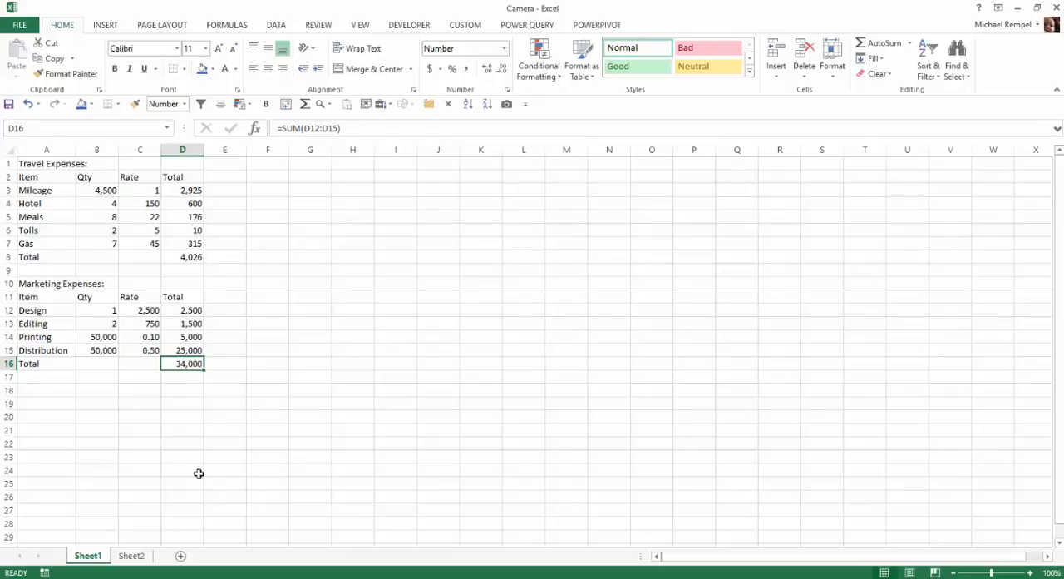
# Capture range A1:B9 on Sheet2 with the Camera tool and place the linked picture on Sheet1, starting near cell L2.
pyautogui.click(133, 555)
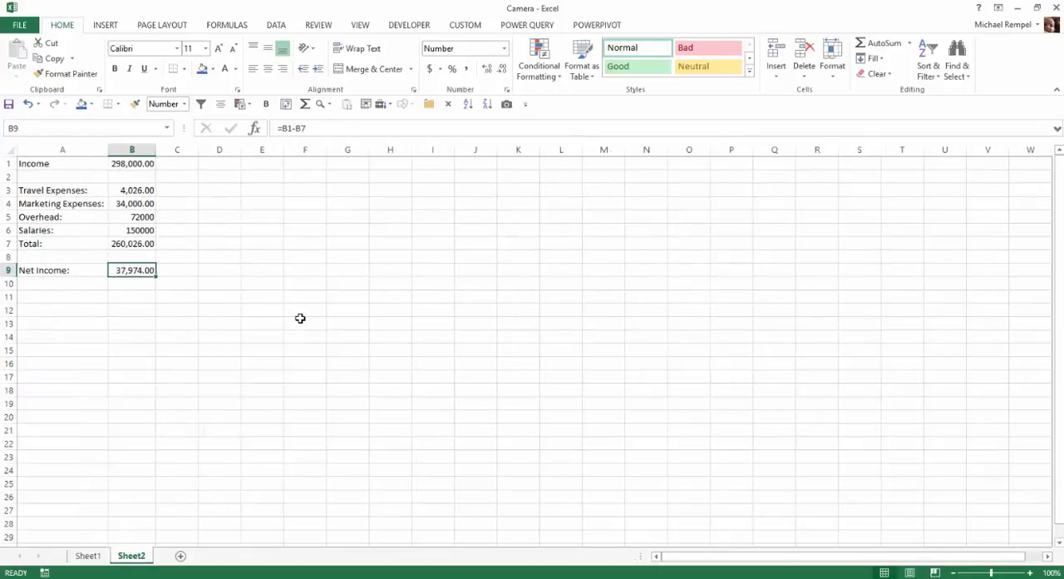
pyautogui.moveTo(49, 168); pyautogui.dragTo(134, 273)
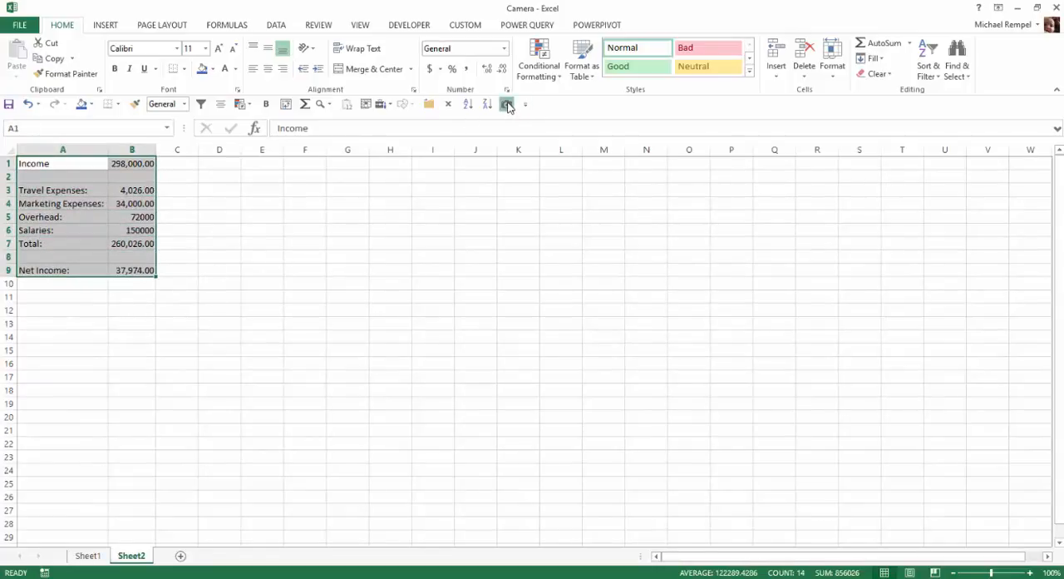
pyautogui.click(508, 105)
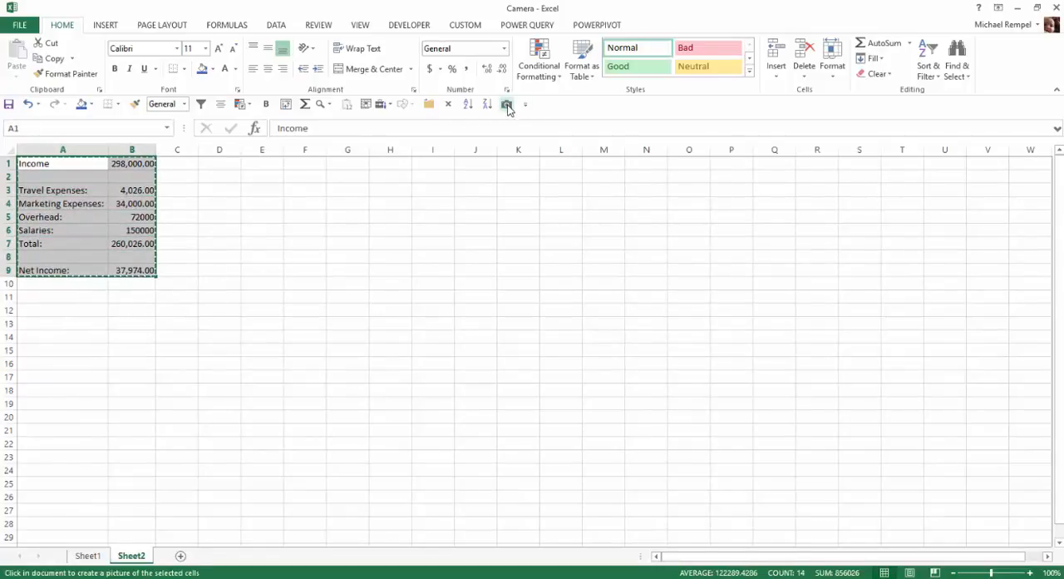
pyautogui.click(92, 559)
pyautogui.click(502, 169)
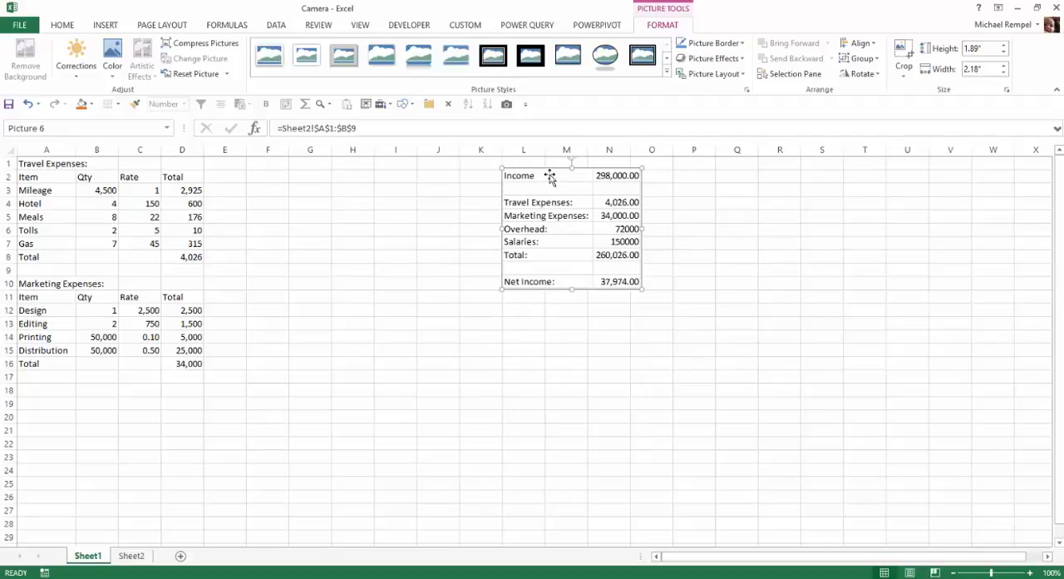
# Reposition the linked summary picture beside the expense tables and enlarge it to about 3.31" high by 3.83" wide.
pyautogui.moveTo(549, 176); pyautogui.dragTo(503, 205)
pyautogui.moveTo(595, 320); pyautogui.dragTo(682, 412)
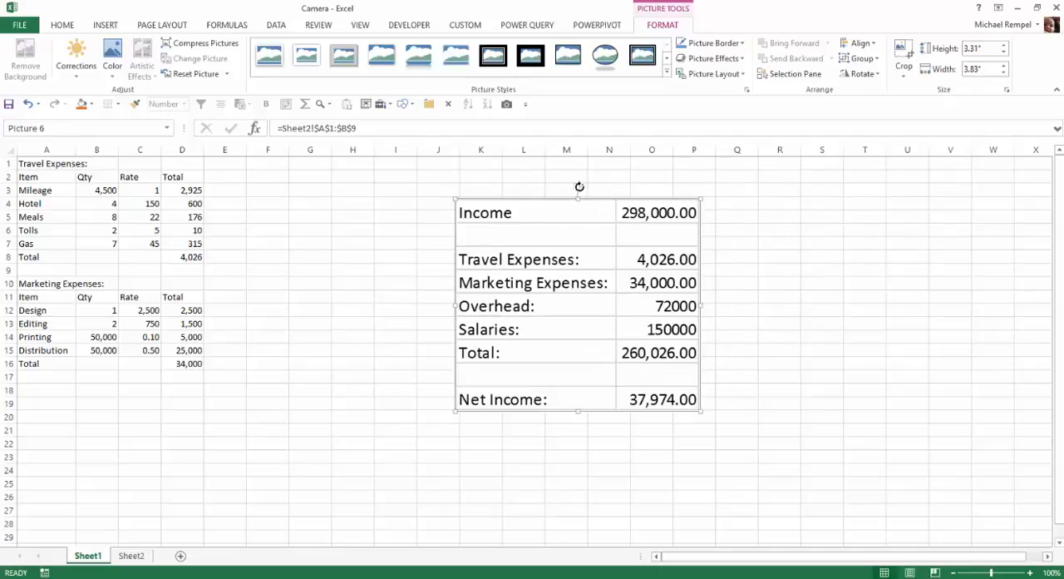
pyautogui.moveTo(578, 185)
pyautogui.mouseDown()
pyautogui.moveTo(606, 187)
pyautogui.moveTo(584, 192)
pyautogui.mouseUp()
pyautogui.click(384, 262)
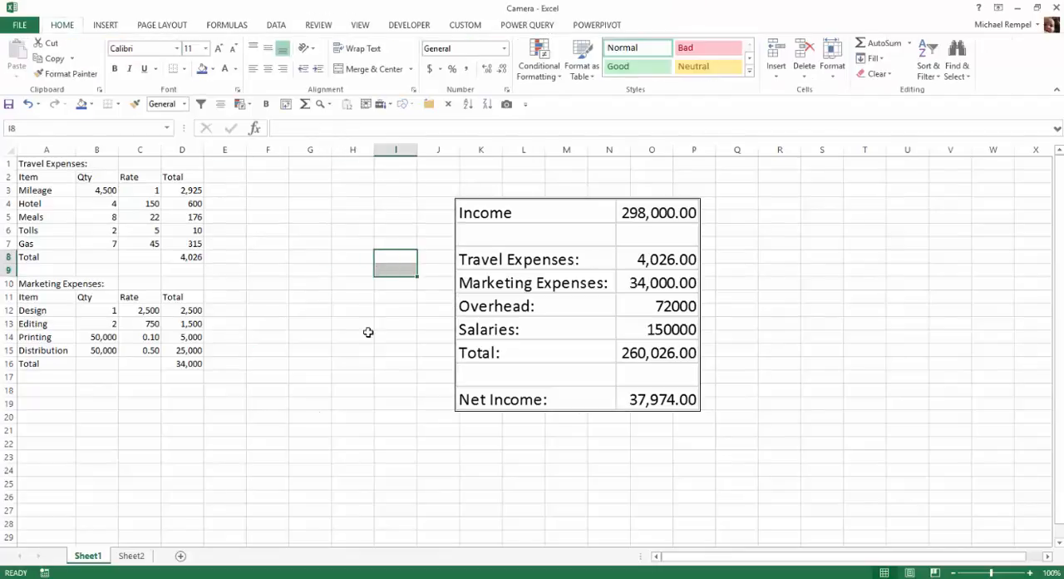
pyautogui.click(140, 557)
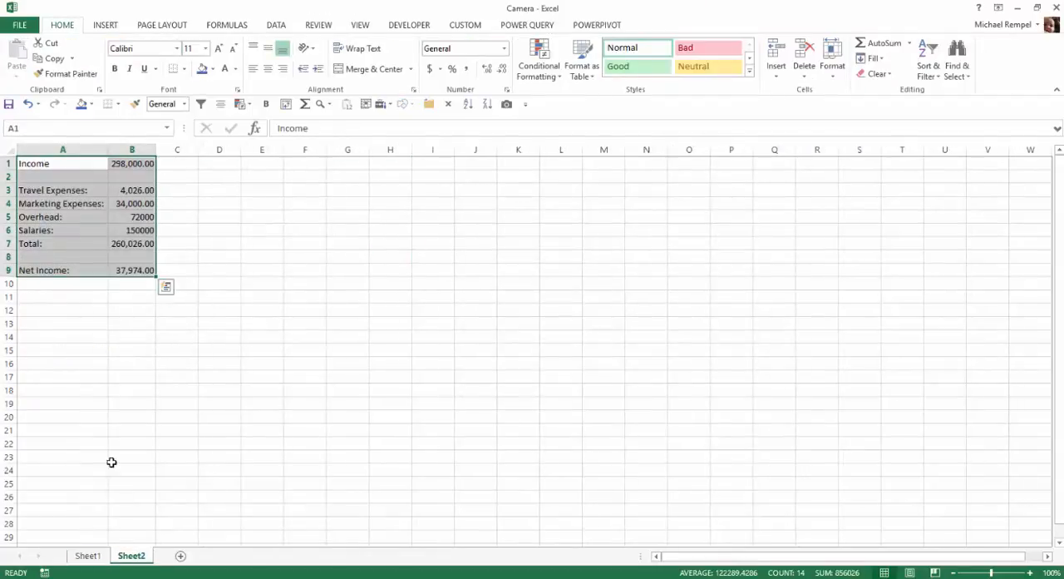
pyautogui.click(88, 555)
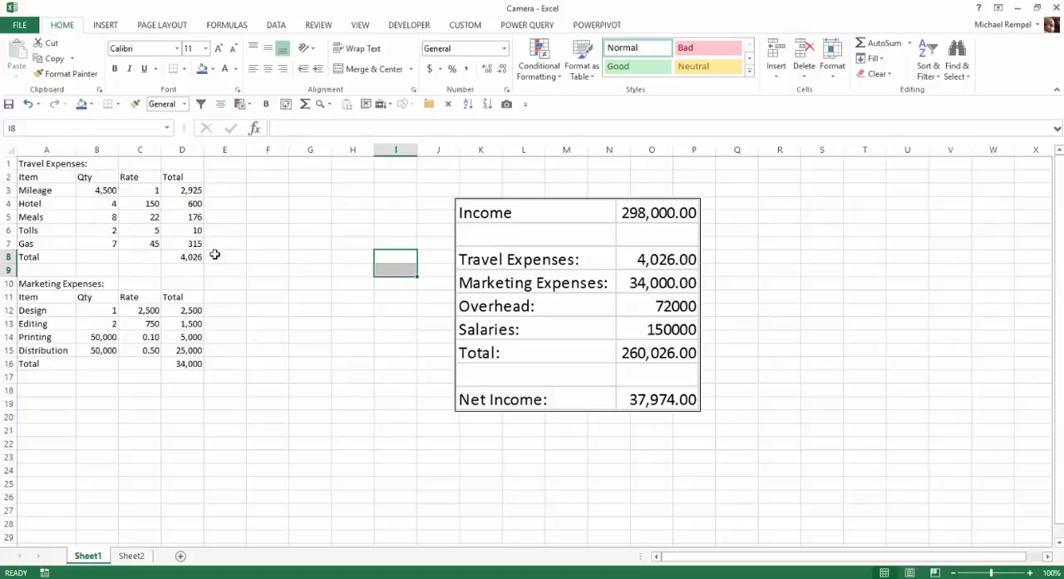
pyautogui.click(288, 284)
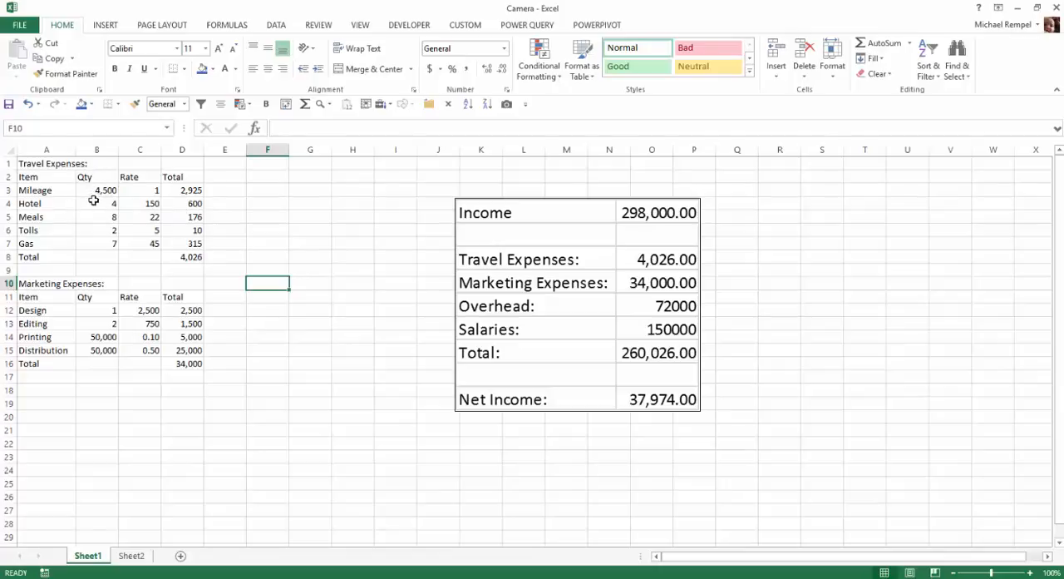
# Set the Mileage quantity in cell B3 of Sheet1 to 20000.
pyautogui.click(104, 190)
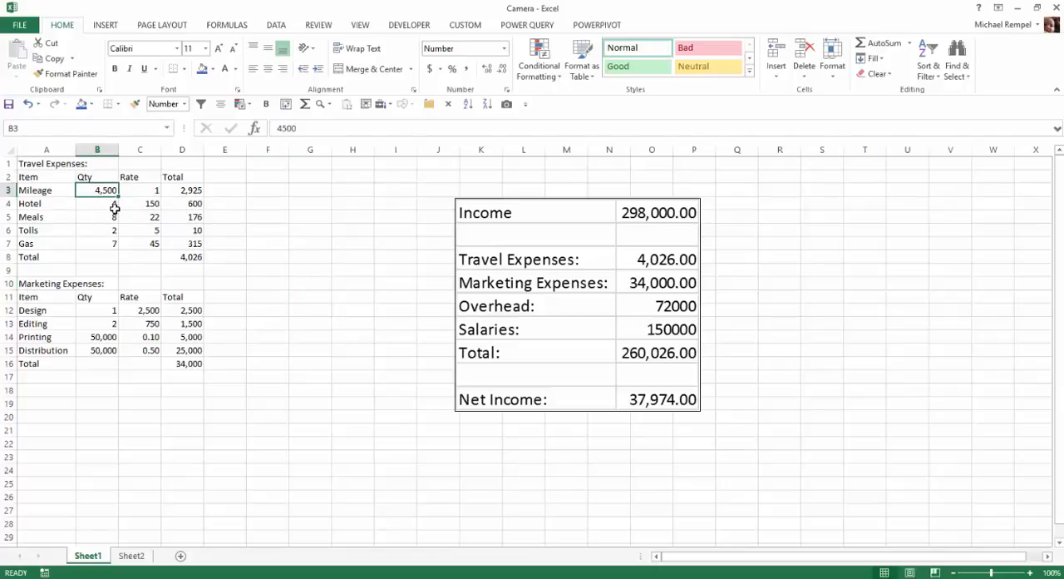
pyautogui.write('20000')
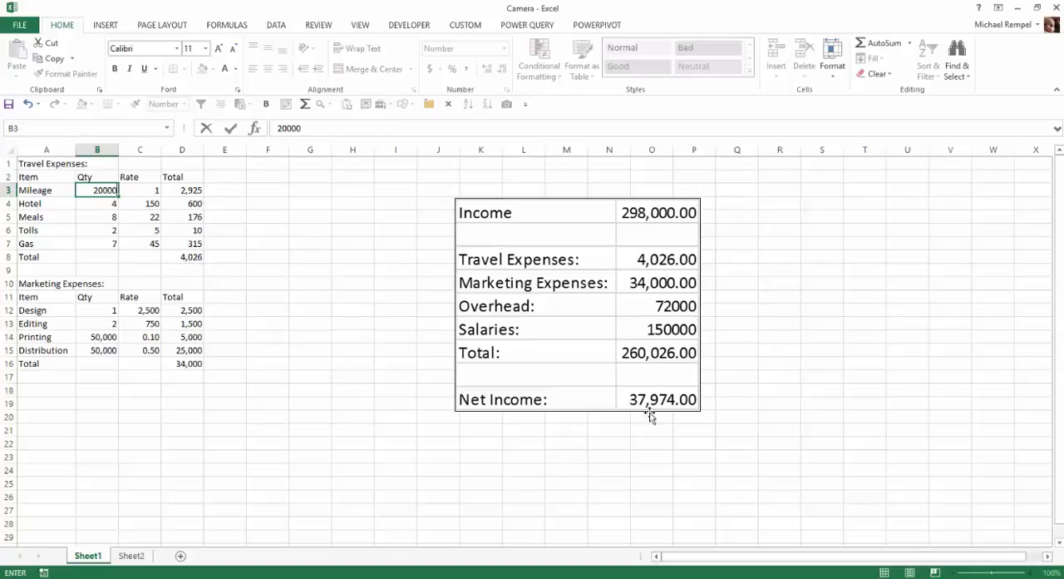
pyautogui.press('Return')
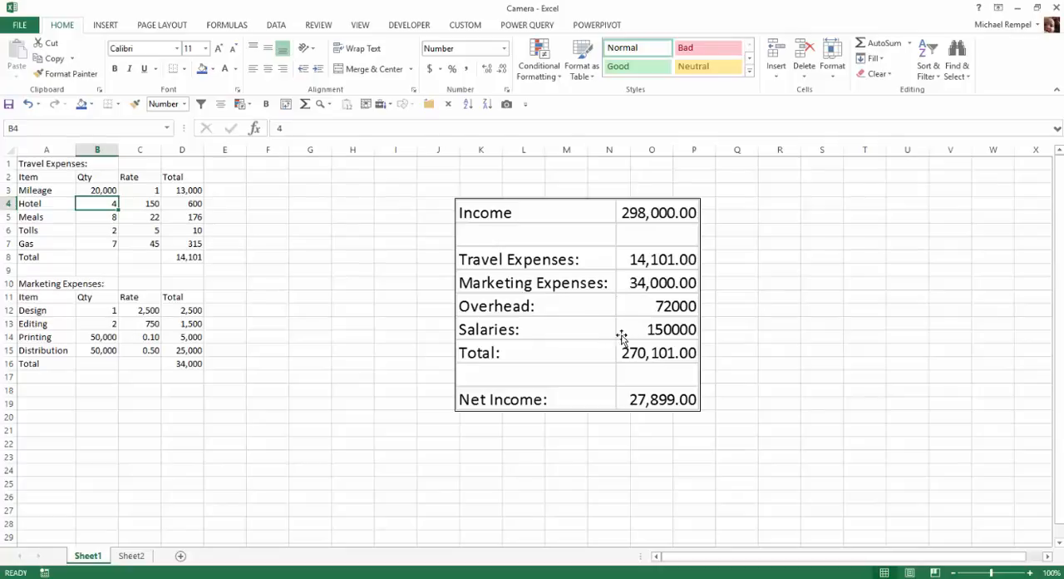
# Compare the income summary on Sheet2 with its linked picture on Sheet1.
pyautogui.click(130, 556)
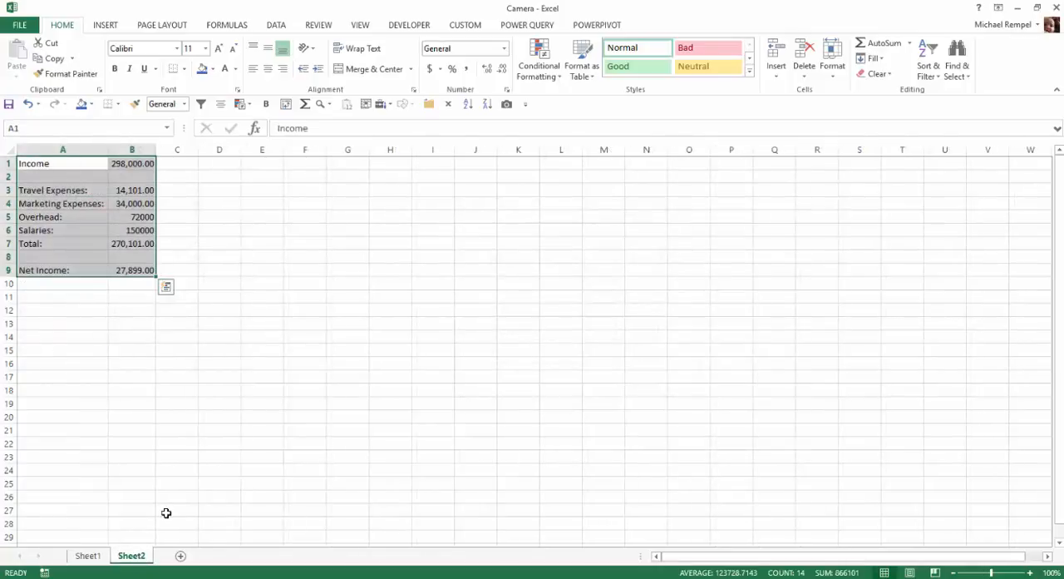
pyautogui.click(96, 556)
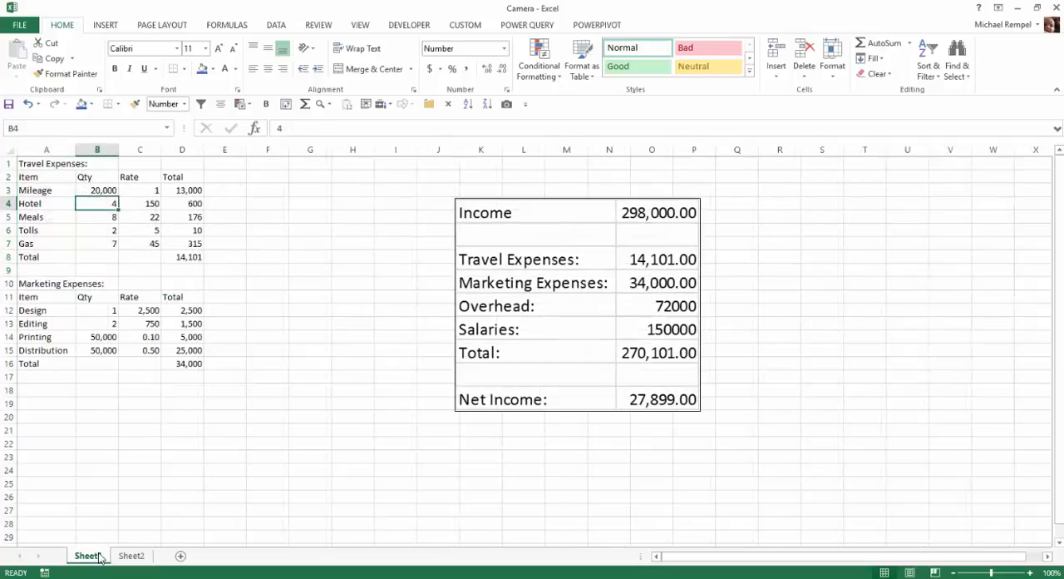
pyautogui.click(133, 556)
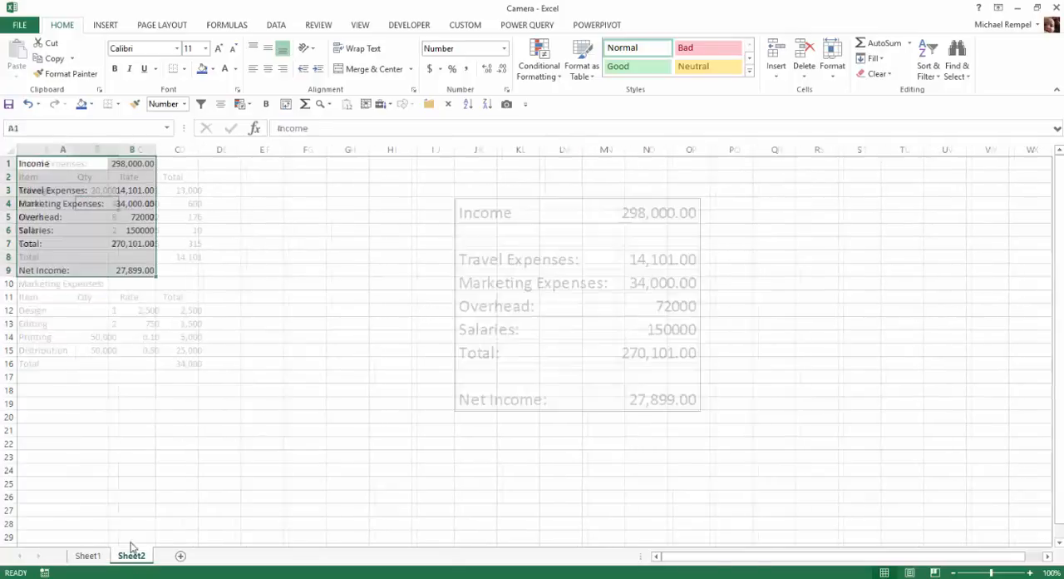
pyautogui.click(87, 555)
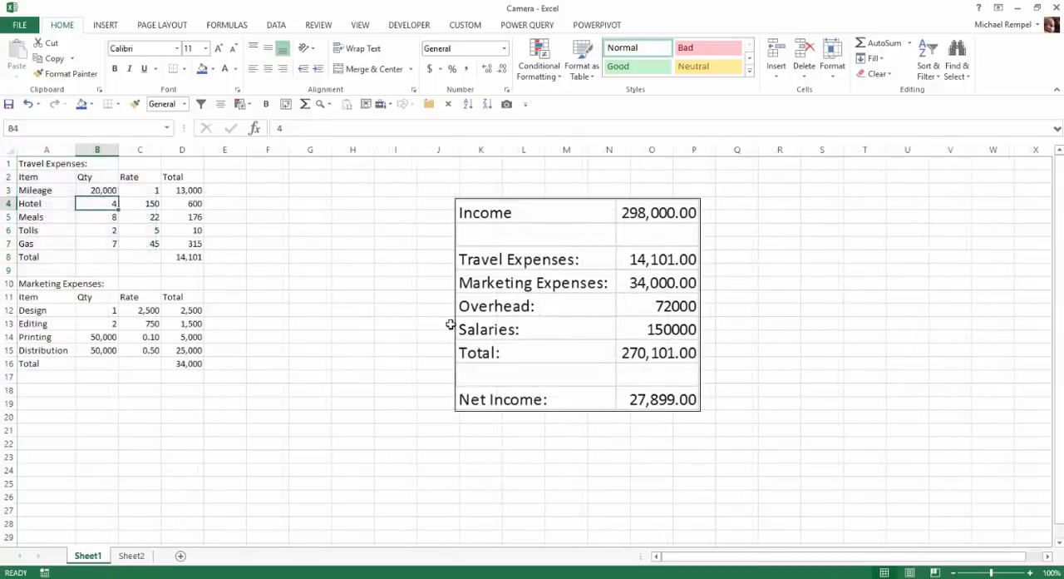
# Apply all borders and a thick box border to the income summary range A1:B9 on Sheet2.
pyautogui.click(131, 556)
pyautogui.click(97, 442)
pyautogui.moveTo(84, 163); pyautogui.dragTo(141, 271)
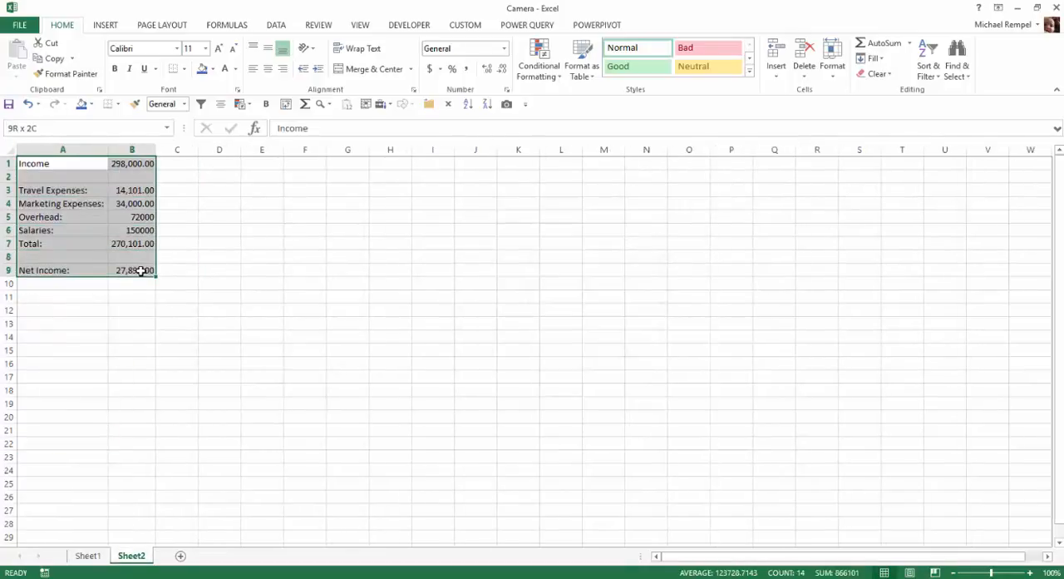
pyautogui.click(118, 104)
pyautogui.click(140, 217)
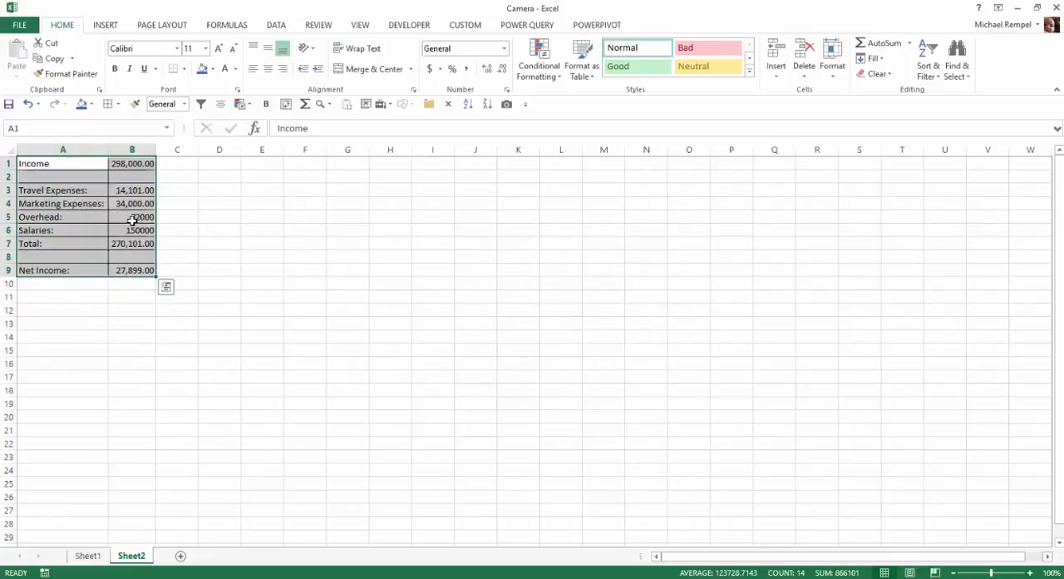
pyautogui.click(118, 104)
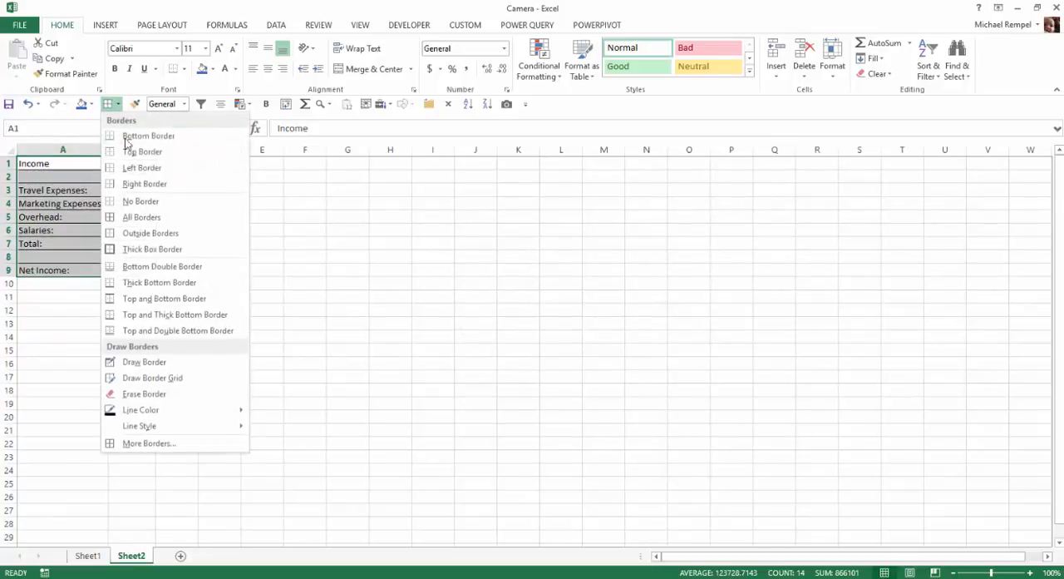
pyautogui.click(136, 249)
# Format the summary labels in A1:A9 on Sheet2 with a blue fill and bold white text.
pyautogui.moveTo(47, 171); pyautogui.dragTo(66, 270)
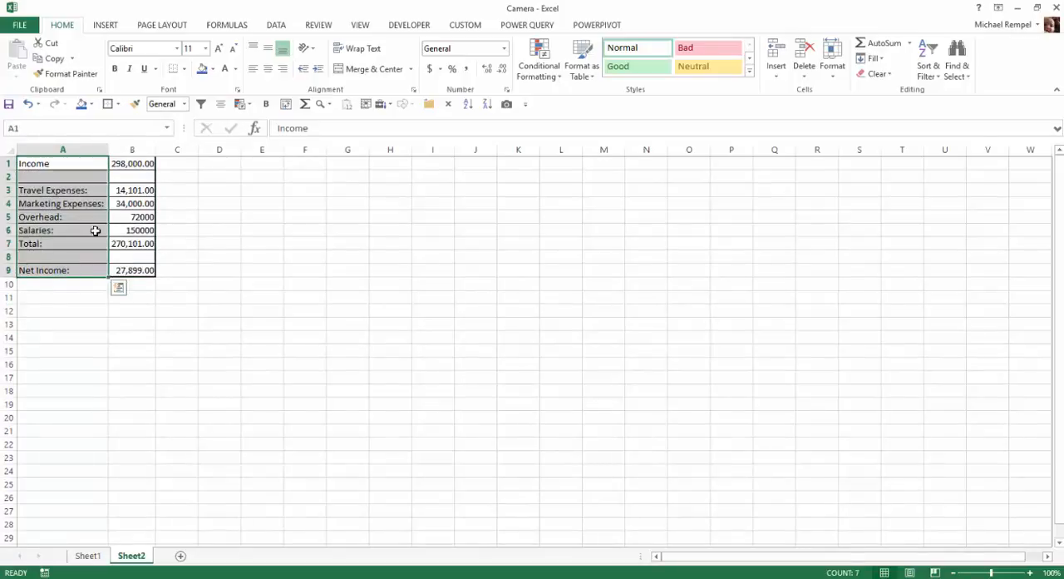
pyautogui.click(202, 69)
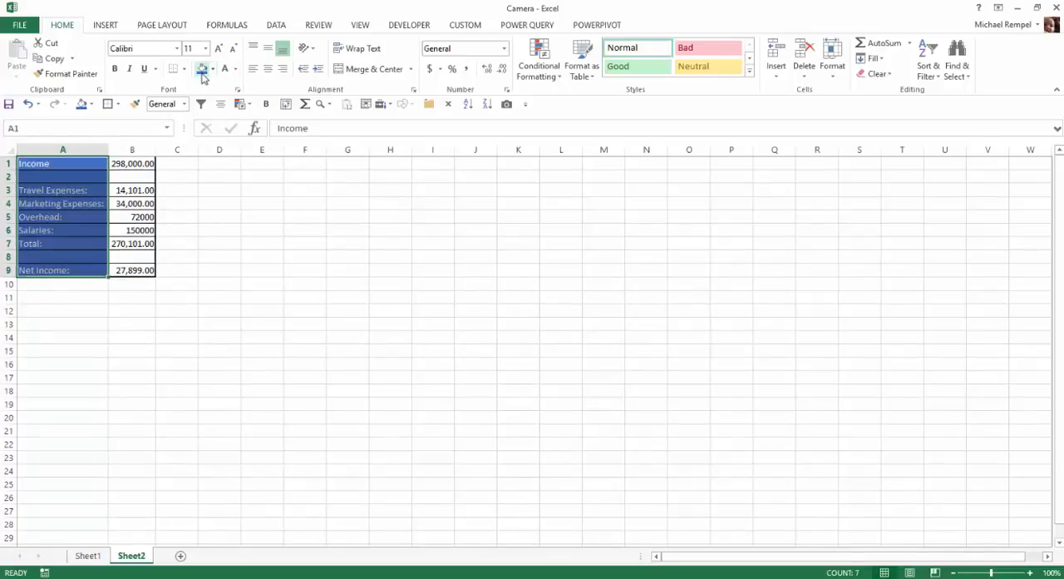
pyautogui.click(115, 69)
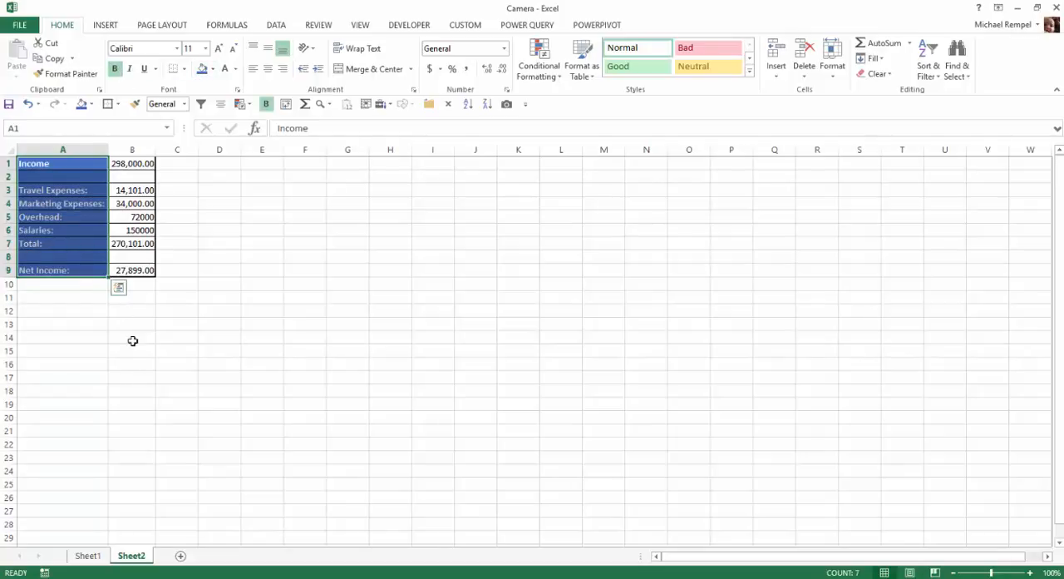
pyautogui.click(132, 391)
# Shrink the linked summary picture on Sheet1 so its lower-right corner falls in cell N14.
pyautogui.click(91, 555)
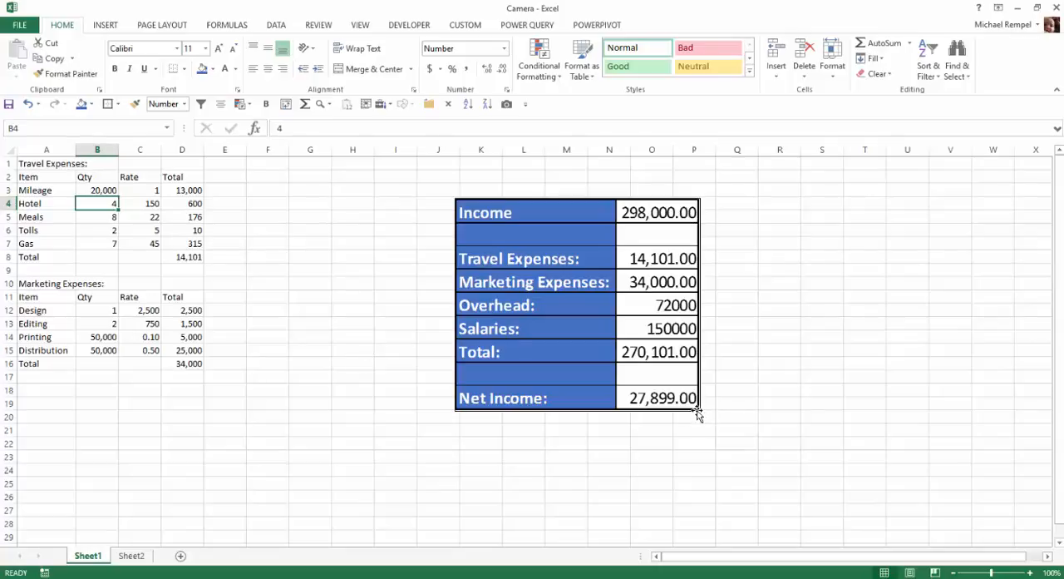
pyautogui.click(626, 317)
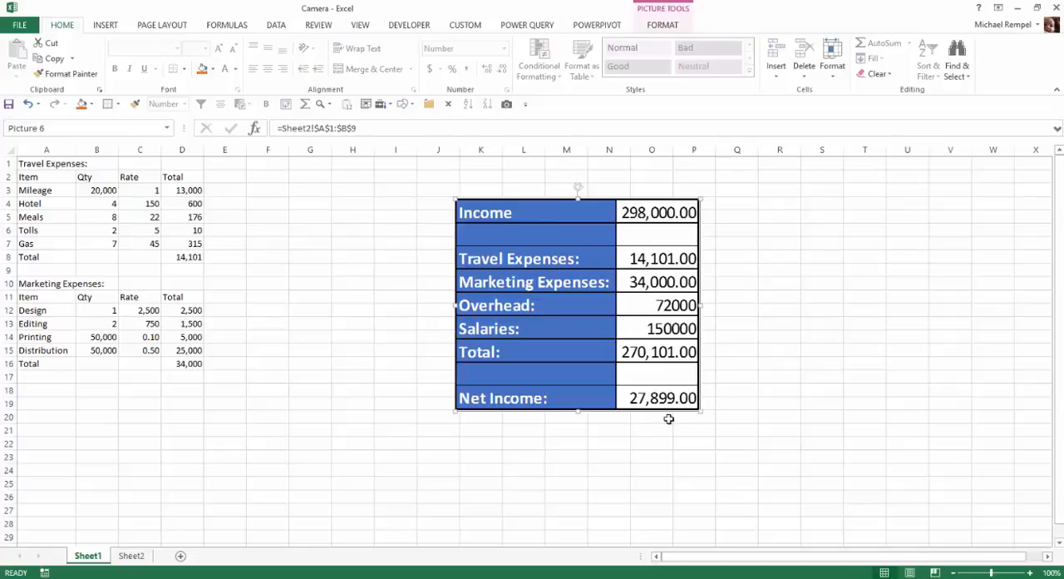
pyautogui.moveTo(700, 409); pyautogui.dragTo(614, 336)
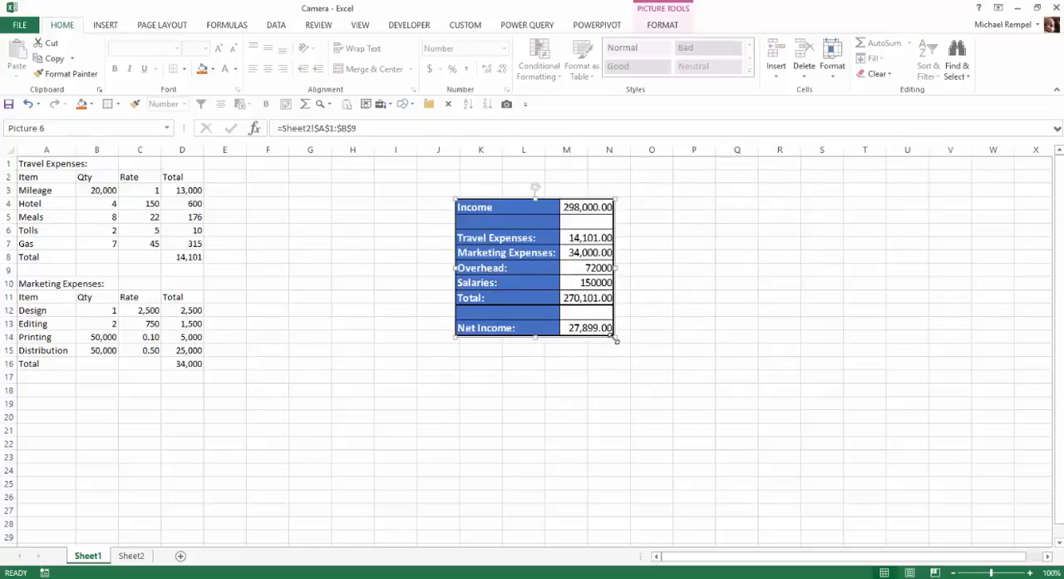